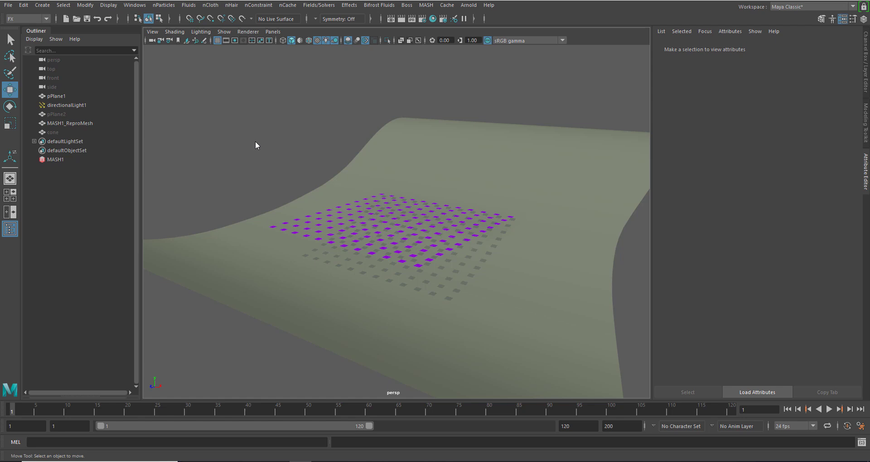
# Step: Examine the MASH1 network, its purple repro mesh above the curved plane, and the Distribute node's grid settings
pyautogui.click(108, 162)
pyautogui.click(660, 47)
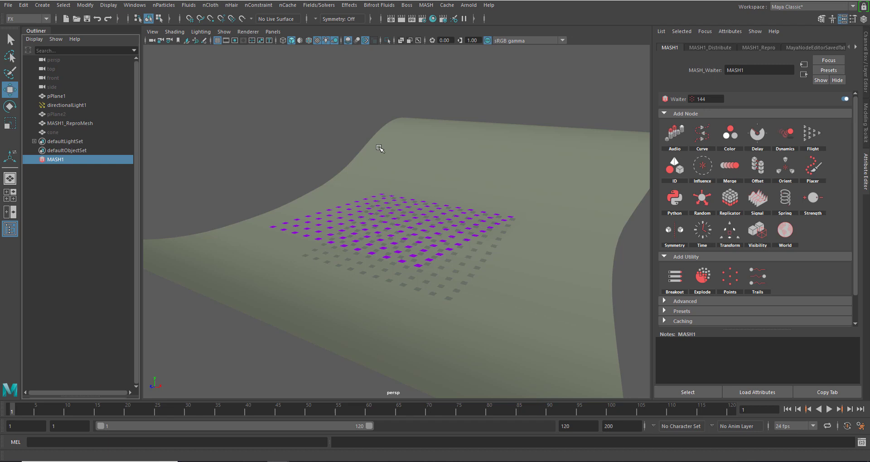
pyautogui.keyDown('alt'); pyautogui.moveTo(474, 206); pyautogui.dragTo(489, 209); pyautogui.keyUp('alt')
pyautogui.keyDown('alt'); pyautogui.moveTo(489, 209); pyautogui.dragTo(538, 227, button='right'); pyautogui.keyUp('alt')
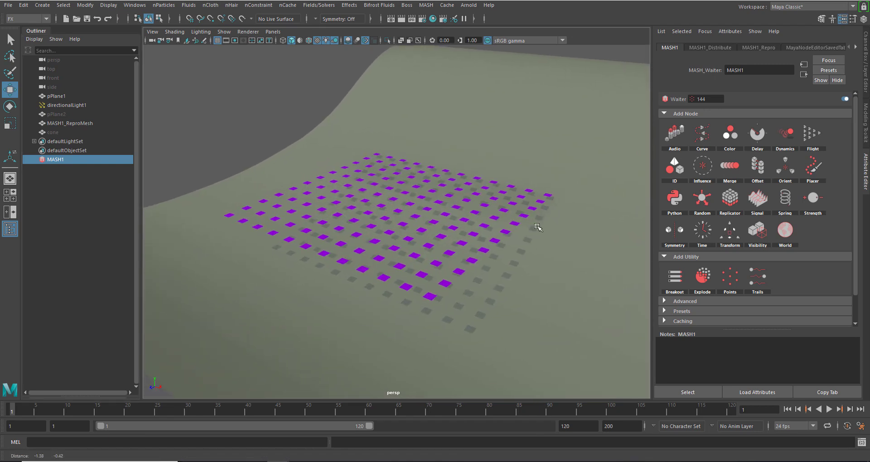
pyautogui.keyDown('alt'); pyautogui.moveTo(538, 227); pyautogui.dragTo(534, 212); pyautogui.keyUp('alt')
pyautogui.keyDown('alt'); pyautogui.moveTo(458, 202); pyautogui.dragTo(506, 187); pyautogui.keyUp('alt')
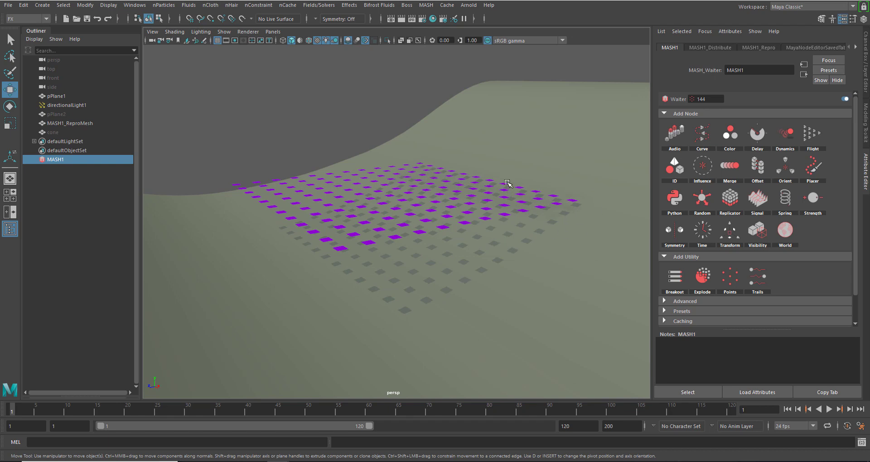
pyautogui.keyDown('alt'); pyautogui.moveTo(505, 187); pyautogui.dragTo(512, 195, button='middle'); pyautogui.keyUp('alt')
pyautogui.keyDown('alt'); pyautogui.moveTo(512, 194); pyautogui.dragTo(567, 202); pyautogui.keyUp('alt')
pyautogui.click(562, 197)
pyautogui.keyDown('alt'); pyautogui.moveTo(562, 198); pyautogui.dragTo(533, 221, button='right'); pyautogui.keyUp('alt')
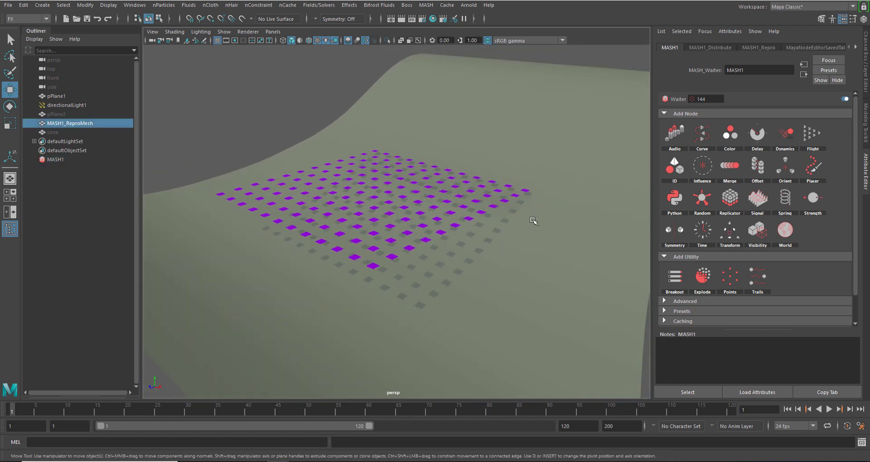
pyautogui.click(731, 48)
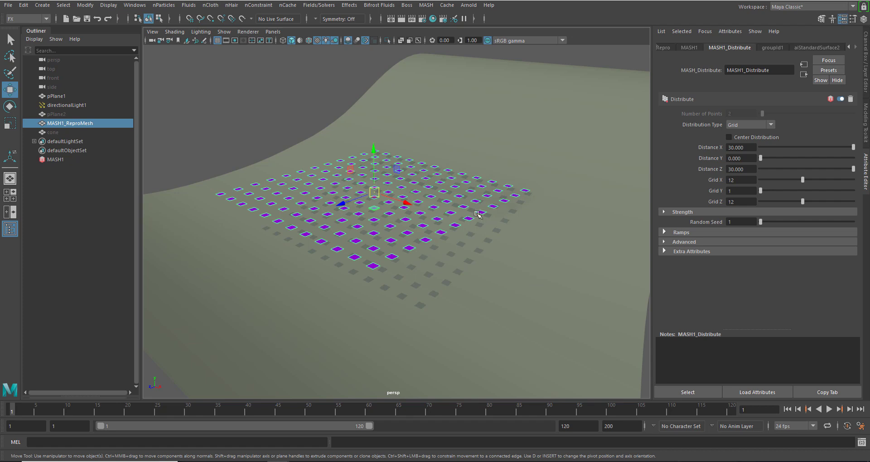
pyautogui.keyDown('alt'); pyautogui.moveTo(467, 188); pyautogui.dragTo(445, 189); pyautogui.keyUp('alt')
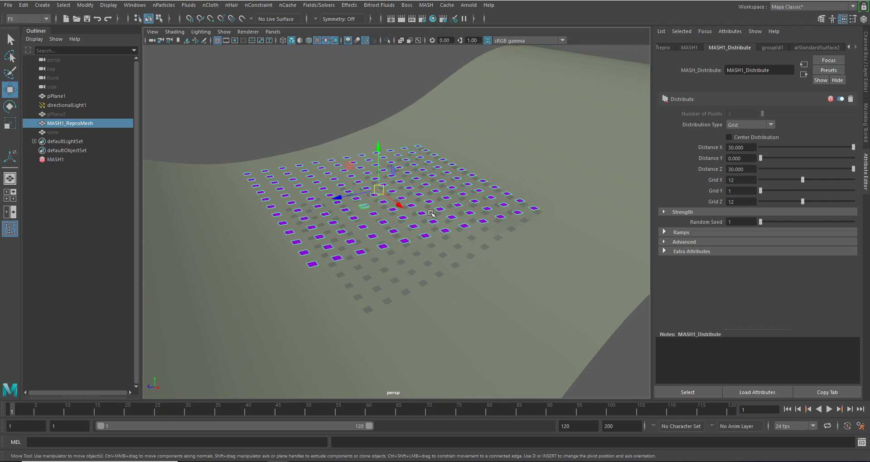
# Step: Apply a ShrinkWrap deformer to MASH1_ReproMesh with the curved pPlane1 as the target
pyautogui.keyDown('shift'); pyautogui.click(535, 162); pyautogui.keyUp('shift')
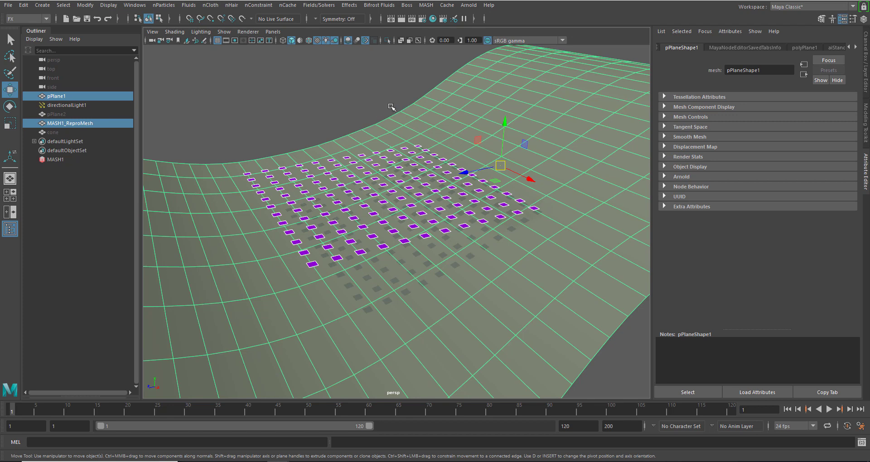
pyautogui.press('space')
pyautogui.press('h')
pyautogui.moveTo(544, 183); pyautogui.dragTo(524, 86)
pyautogui.press('space')
pyautogui.click(576, 108)
pyautogui.click(584, 174)
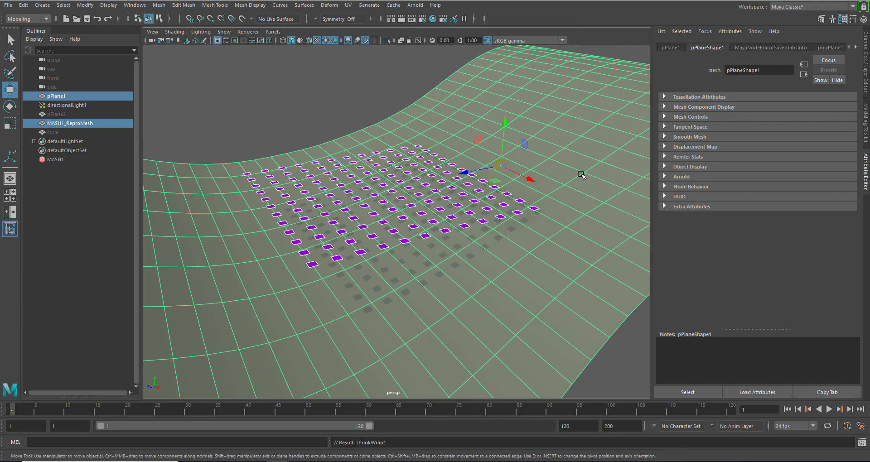
# Step: Select only MASH1_ReproMesh and open the attributes of its shrinkWrap1 deformer
pyautogui.click(455, 184)
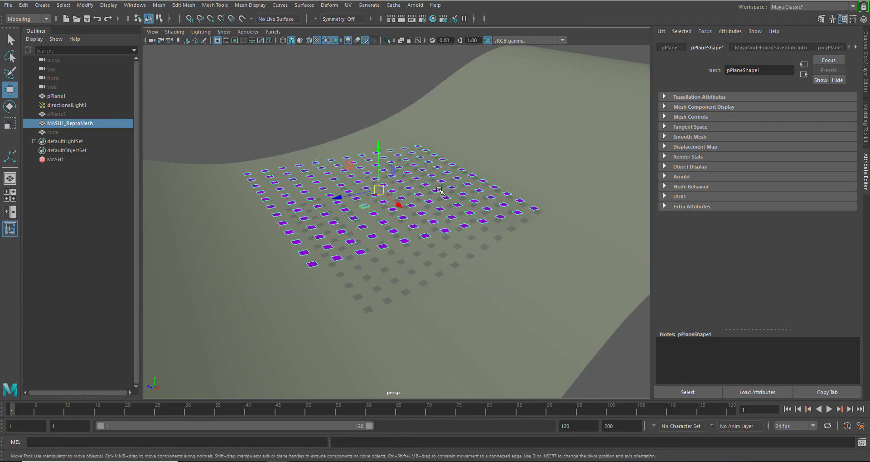
pyautogui.click(850, 47)
pyautogui.click(850, 47)
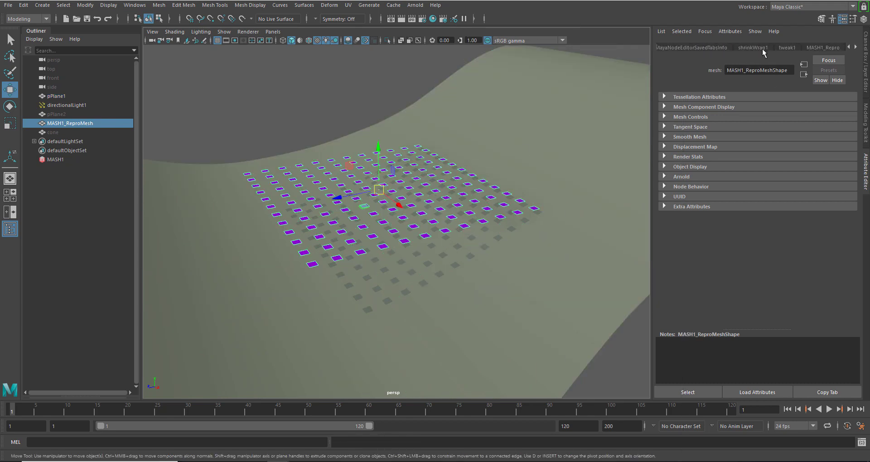
pyautogui.click(756, 48)
# Step: Try the ShrinkWrap's Reverse, Closest If No Intersection and Bidirectional options and look through the projection types
pyautogui.click(738, 127)
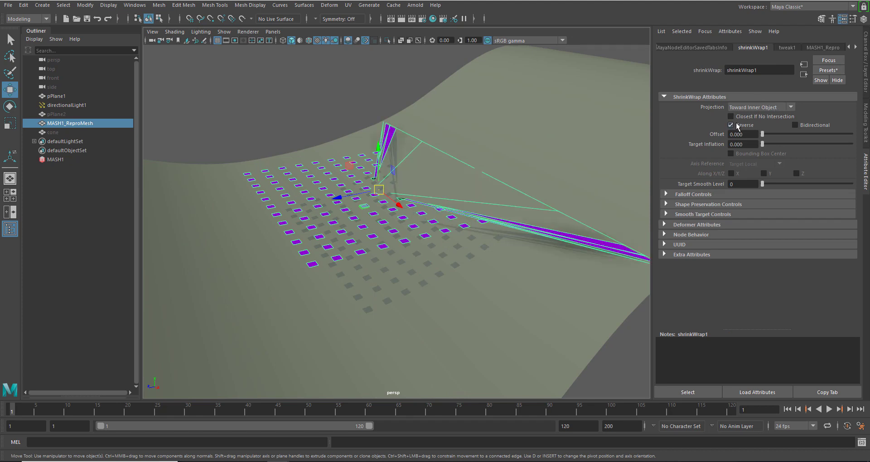
pyautogui.click(737, 125)
pyautogui.click(738, 117)
pyautogui.click(741, 118)
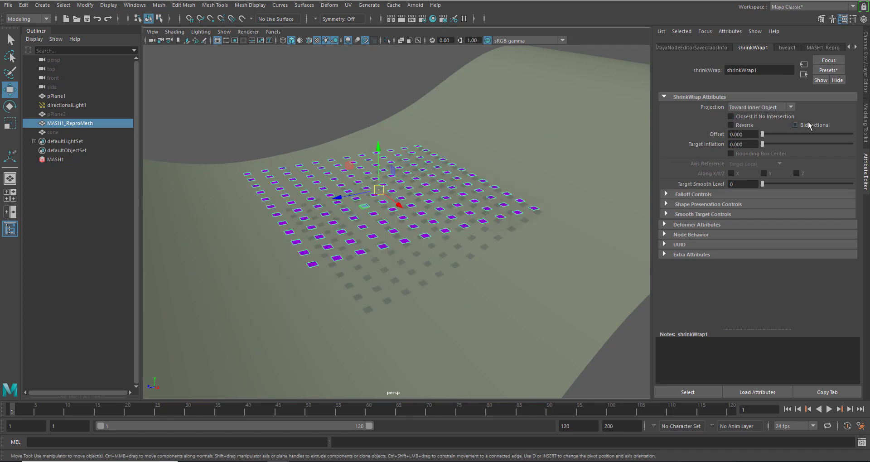
pyautogui.click(807, 125)
pyautogui.click(807, 125)
pyautogui.click(765, 108)
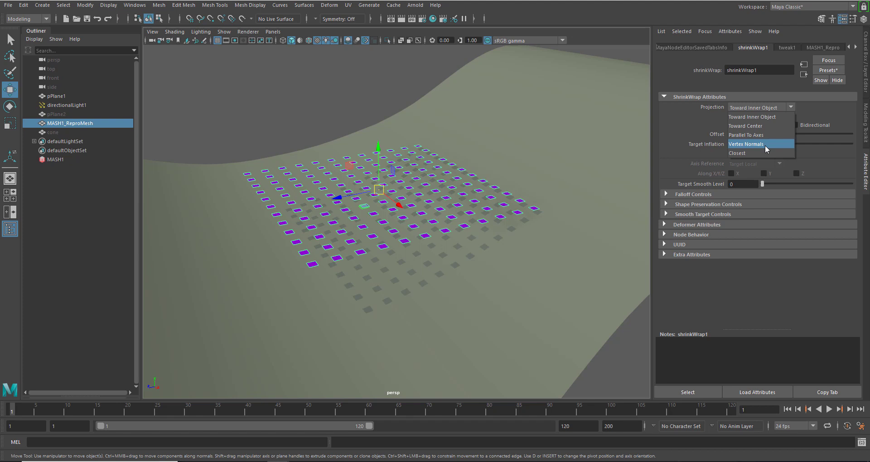
pyautogui.click(618, 202)
# Step: Load the saved shrinkWrap1 preset with Parallel To Axes projection, Closest If No Intersection, Bidirectional and an offset of 0.005
pyautogui.click(829, 71)
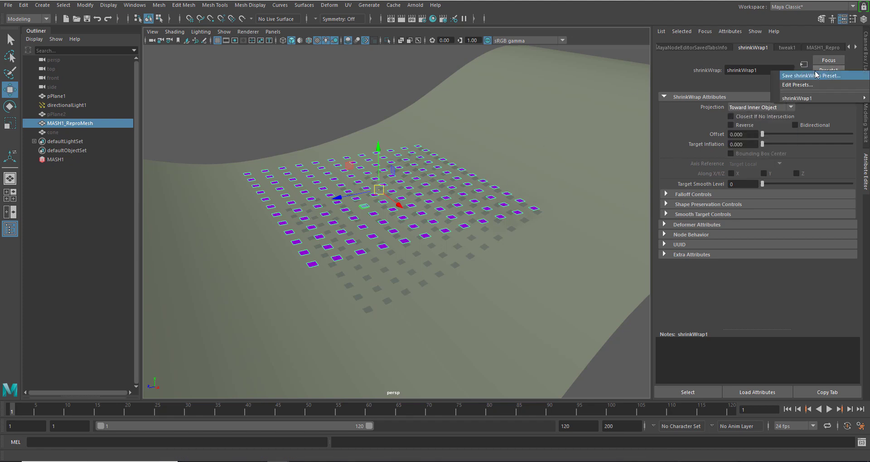
pyautogui.moveTo(798, 101)
pyautogui.click(716, 102)
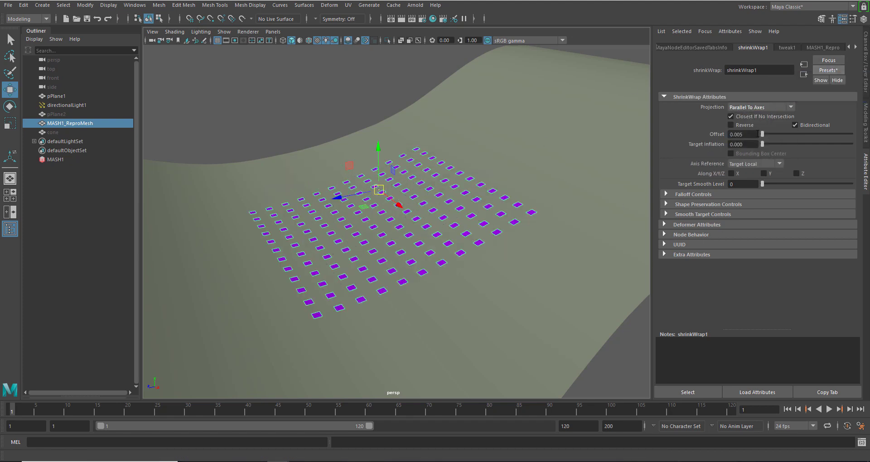
# Step: Test a ShrinkWrap offset of 0.108, undo it, and set the projection along the Y axis
pyautogui.moveTo(762, 134); pyautogui.dragTo(772, 134)
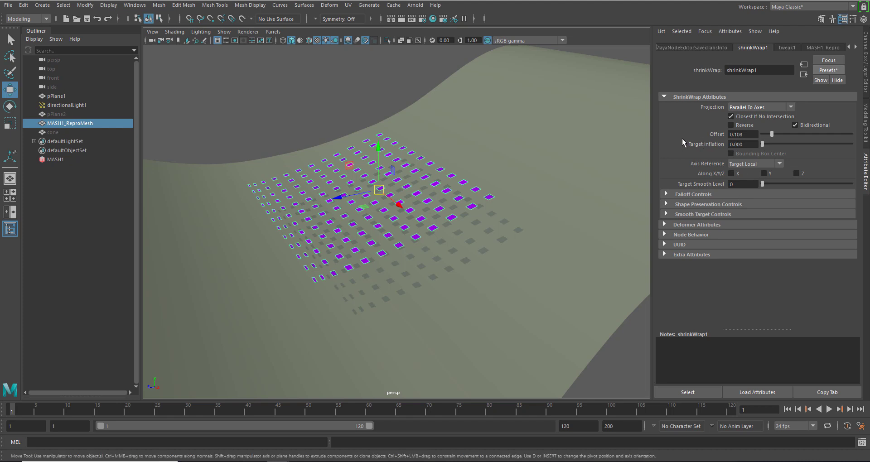
pyautogui.hotkey('ctrl', 'z')
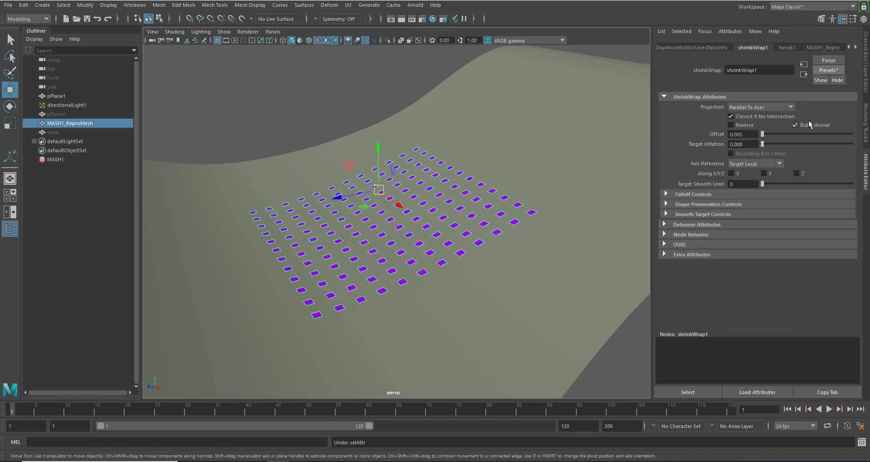
pyautogui.click(764, 173)
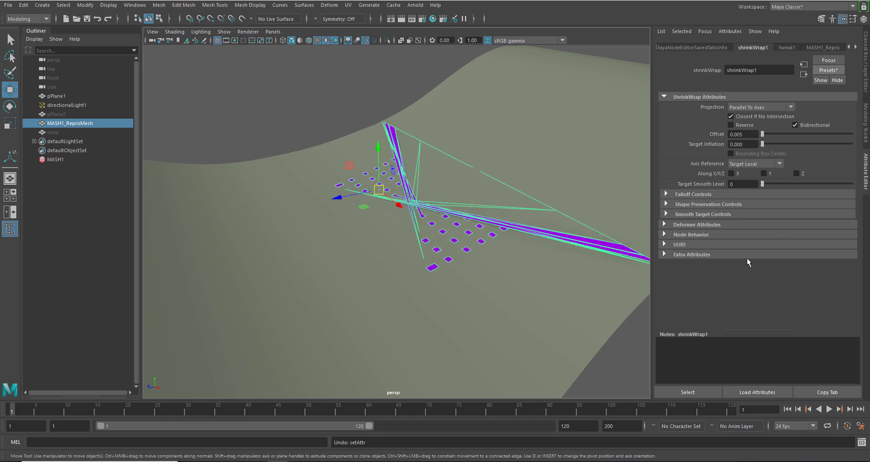
pyautogui.click(764, 173)
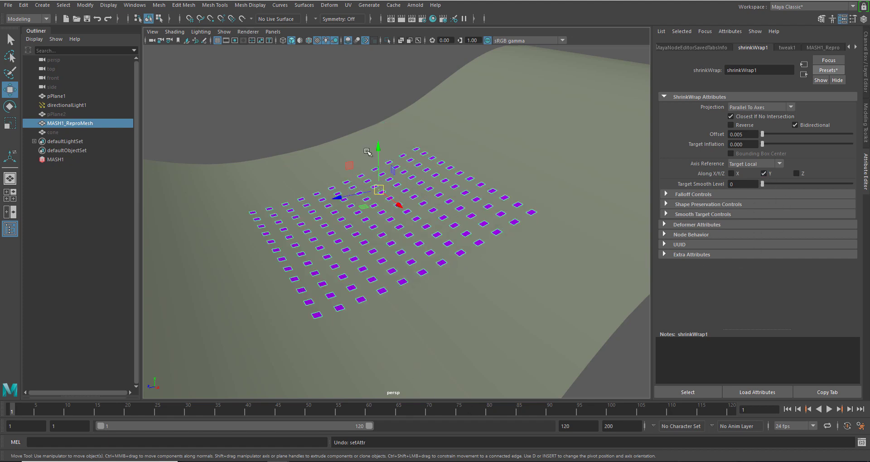
pyautogui.scroll(-3, 419, 180)
pyautogui.keyDown('alt'); pyautogui.moveTo(419, 180); pyautogui.dragTo(522, 157); pyautogui.keyUp('alt')
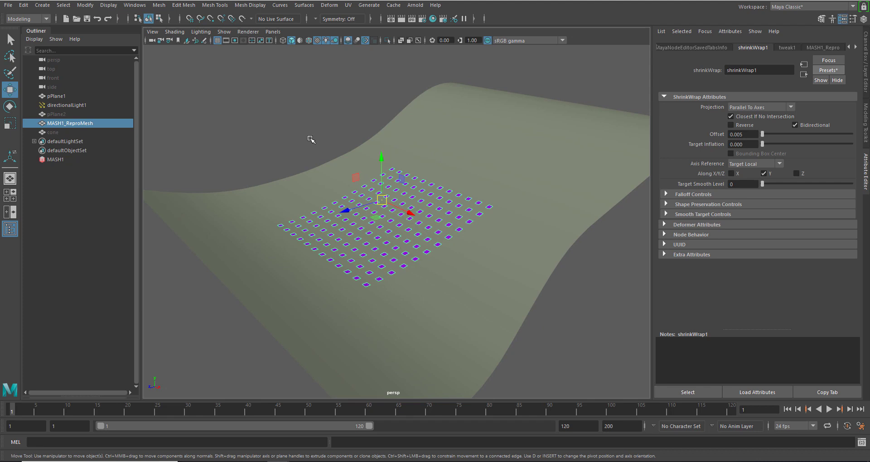
# Step: Add a Transform node to MASH1 with a new controller null, and raise that locator about 19.8 cm above the plane
pyautogui.click(68, 161)
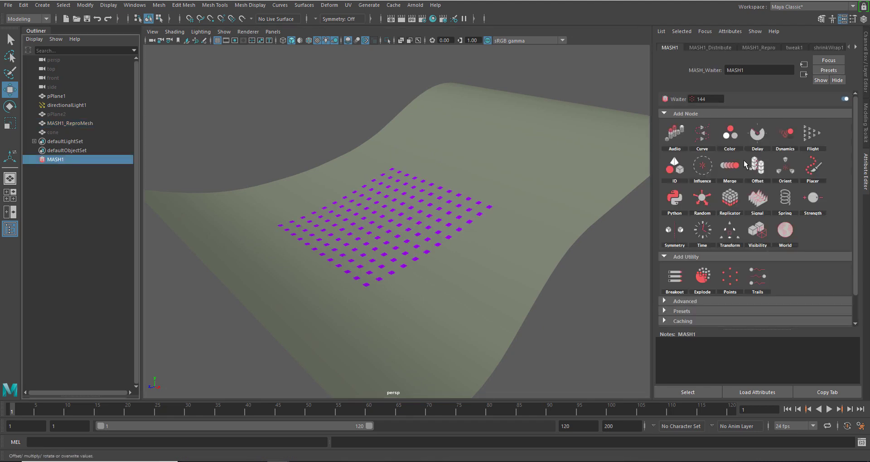
pyautogui.click(732, 233)
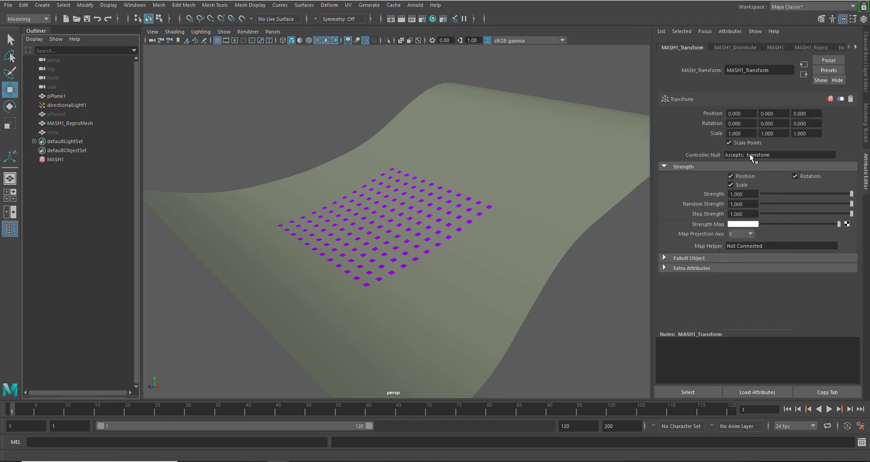
pyautogui.rightClick(738, 156)
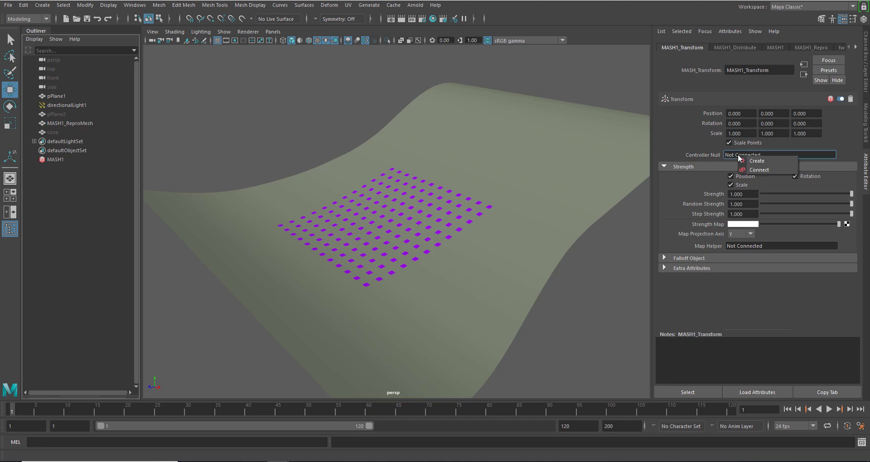
pyautogui.click(775, 164)
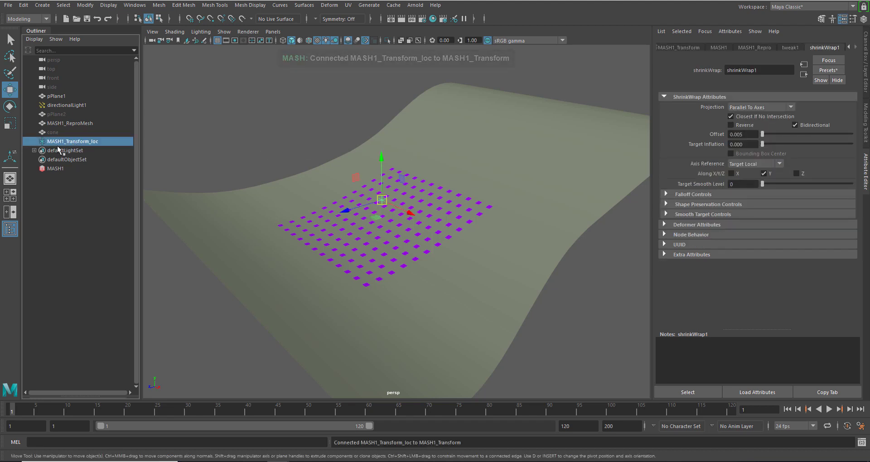
pyautogui.moveTo(381, 157); pyautogui.dragTo(376, 44)
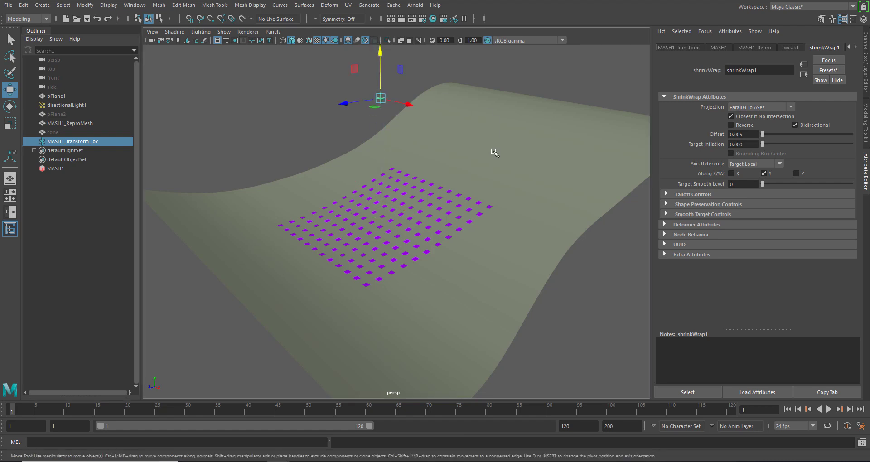
# Step: Try moving the MASH1_Transform_loc locator along X and Z and rotating it, undoing each change
pyautogui.keyDown('alt'); pyautogui.moveTo(493, 152); pyautogui.dragTo(465, 158); pyautogui.keyUp('alt')
pyautogui.moveTo(352, 121); pyautogui.dragTo(402, 159)
pyautogui.press('e')
pyautogui.moveTo(351, 117); pyautogui.dragTo(414, 142)
pyautogui.hotkey('ctrl', 'z')
pyautogui.press('w')
pyautogui.hotkey('ctrl', 'z')
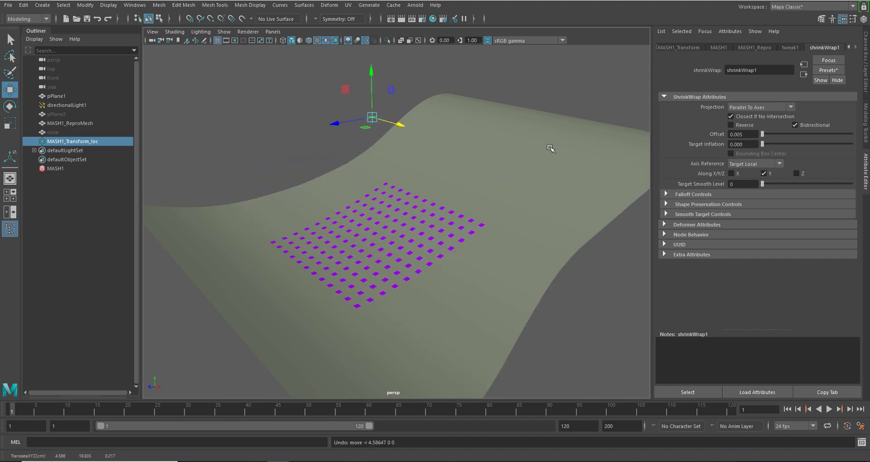
pyautogui.moveTo(551, 148)
pyautogui.keyDown('alt'); pyautogui.mouseDown()
pyautogui.moveTo(529, 169)
pyautogui.moveTo(556, 157)
pyautogui.mouseUp(); pyautogui.keyUp('alt')
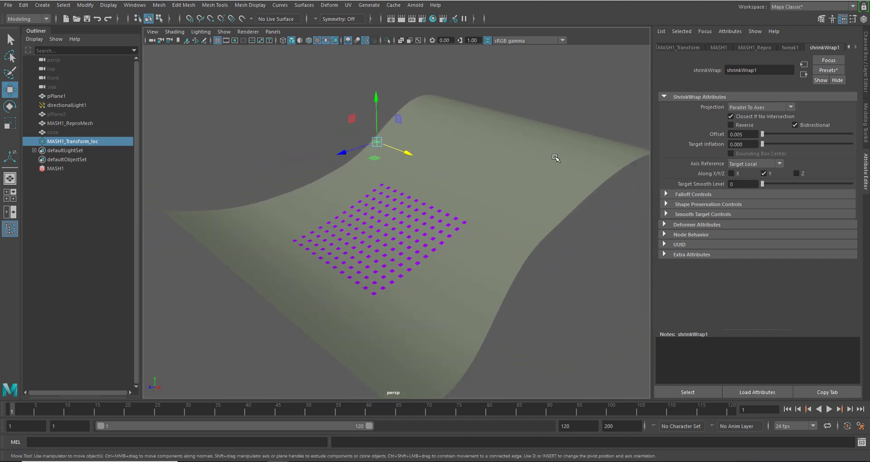
pyautogui.moveTo(343, 153); pyautogui.dragTo(401, 131)
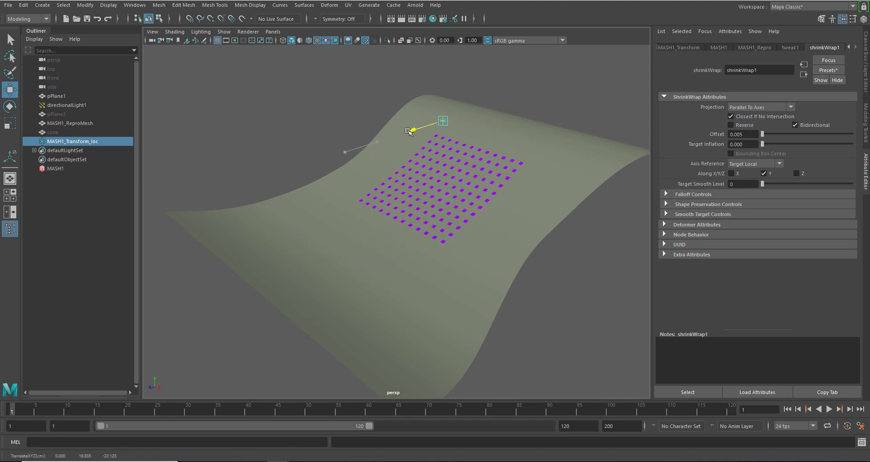
pyautogui.hotkey('ctrl', 'z')
pyautogui.keyDown('alt'); pyautogui.moveTo(509, 178); pyautogui.dragTo(577, 206, button='right'); pyautogui.keyUp('alt')
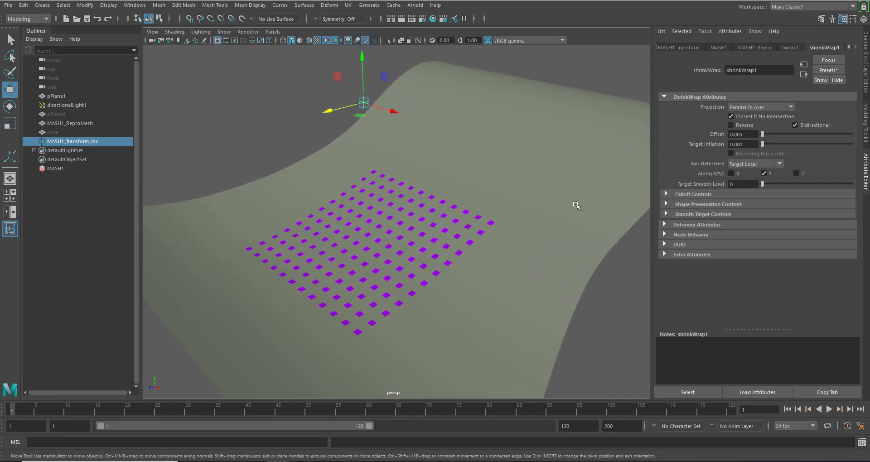
pyautogui.keyDown('alt'); pyautogui.moveTo(593, 202); pyautogui.dragTo(480, 213); pyautogui.keyUp('alt')
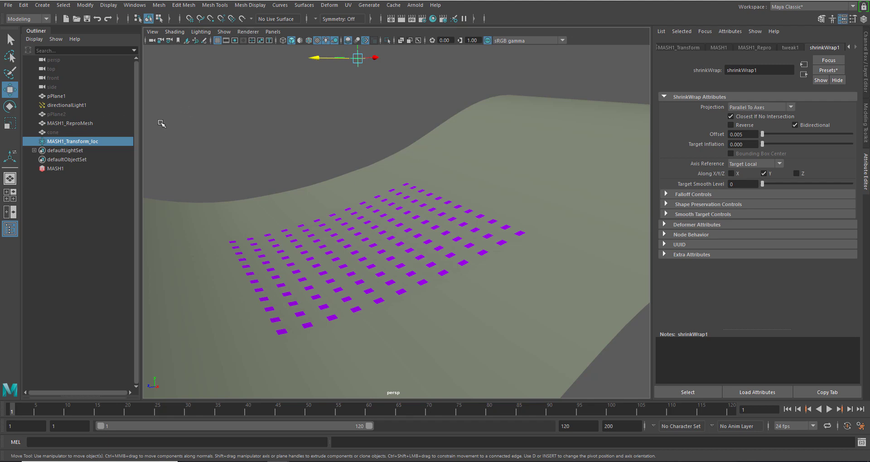
# Step: Unhide the cone object and freeze its transformations
pyautogui.click(82, 132)
pyautogui.hotkey('shift', 'h')
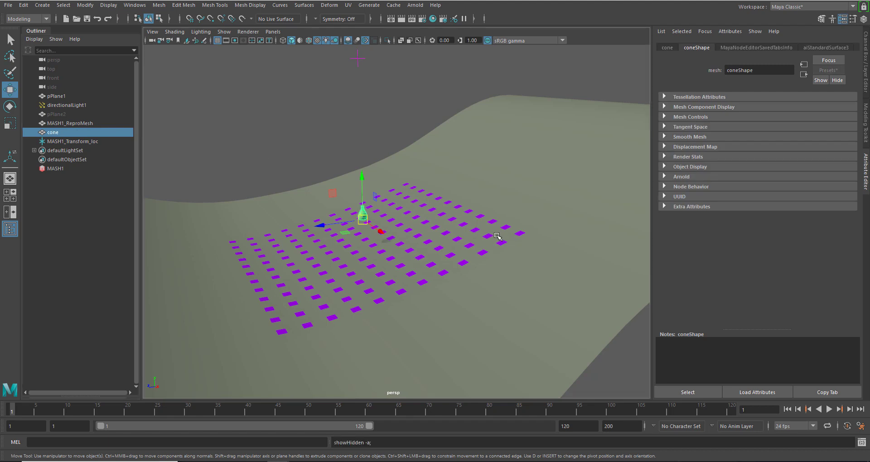
pyautogui.keyDown('alt'); pyautogui.moveTo(401, 233); pyautogui.dragTo(408, 232); pyautogui.keyUp('alt')
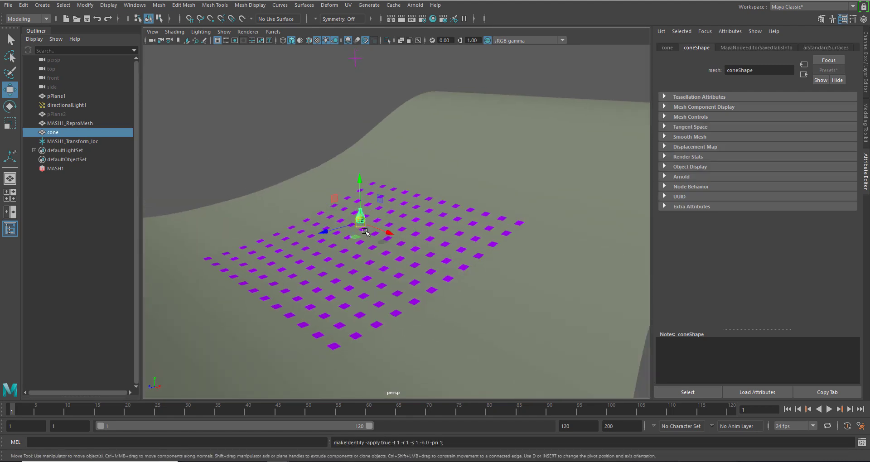
pyautogui.keyDown('alt'); pyautogui.moveTo(316, 236); pyautogui.dragTo(579, 271, button='right'); pyautogui.keyUp('alt')
pyautogui.keyDown('alt'); pyautogui.moveTo(579, 272); pyautogui.dragTo(443, 250); pyautogui.keyUp('alt')
pyautogui.scroll(-5, 487, 259)
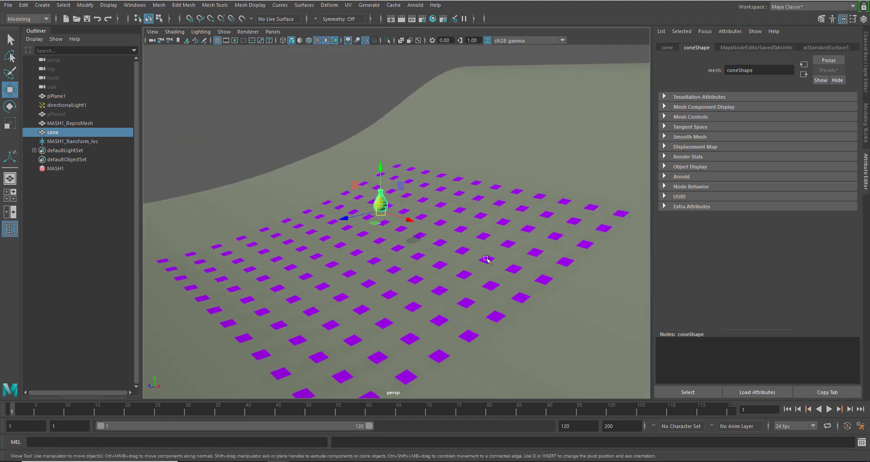
pyautogui.keyDown('alt'); pyautogui.moveTo(507, 249); pyautogui.dragTo(502, 219, button='middle'); pyautogui.keyUp('alt')
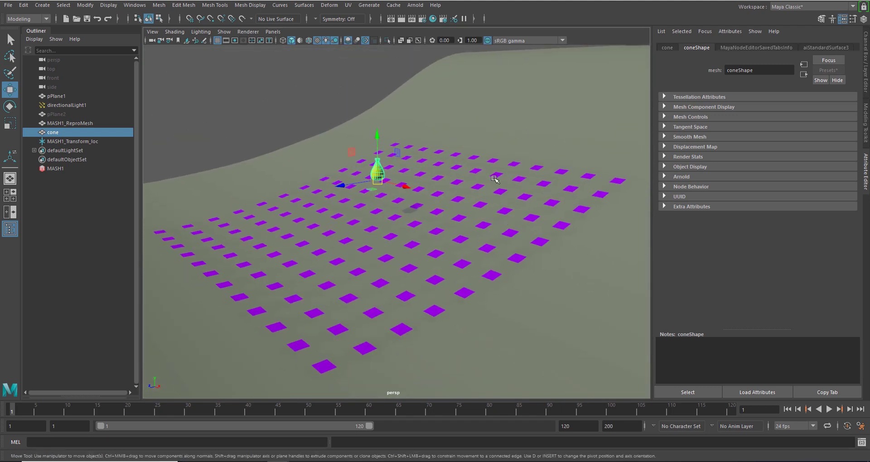
pyautogui.scroll(-4, 501, 186)
pyautogui.keyDown('alt'); pyautogui.moveTo(501, 187); pyautogui.dragTo(506, 207); pyautogui.keyUp('alt')
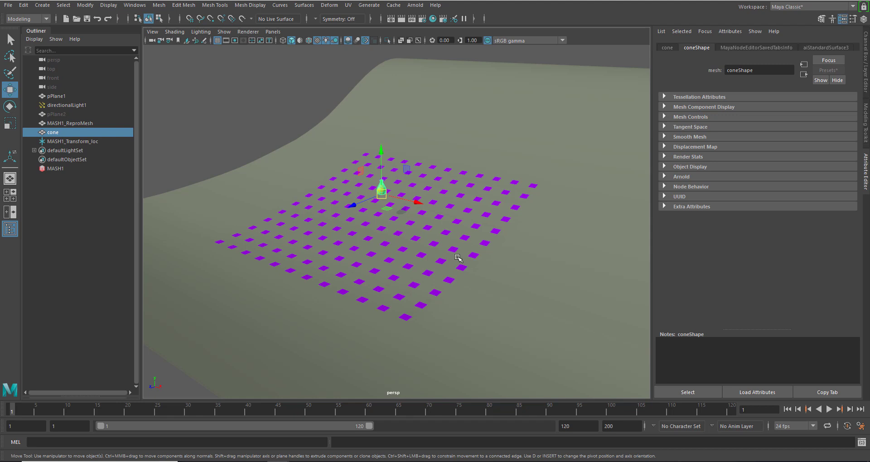
# Step: Create a new MASH network from the cone object with a linear distribution
pyautogui.keyDown('alt'); pyautogui.moveTo(495, 249); pyautogui.dragTo(505, 257); pyautogui.keyUp('alt')
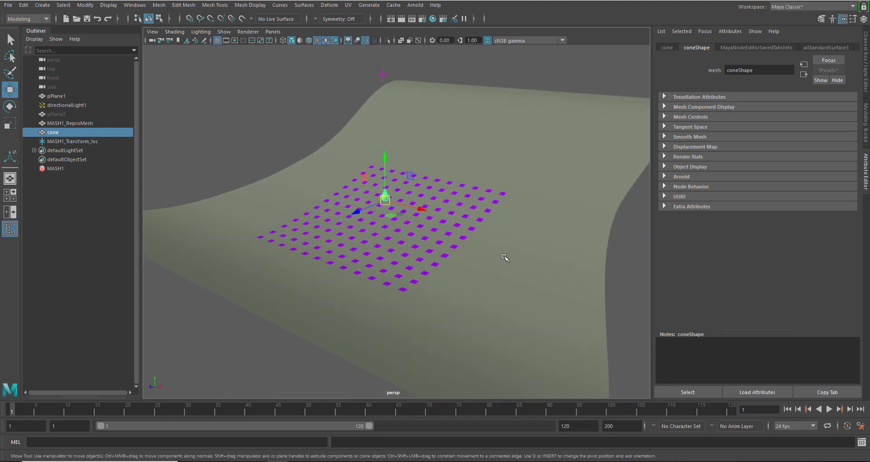
pyautogui.press('space')
pyautogui.press('F5')
pyautogui.press('space')
pyautogui.click(553, 151)
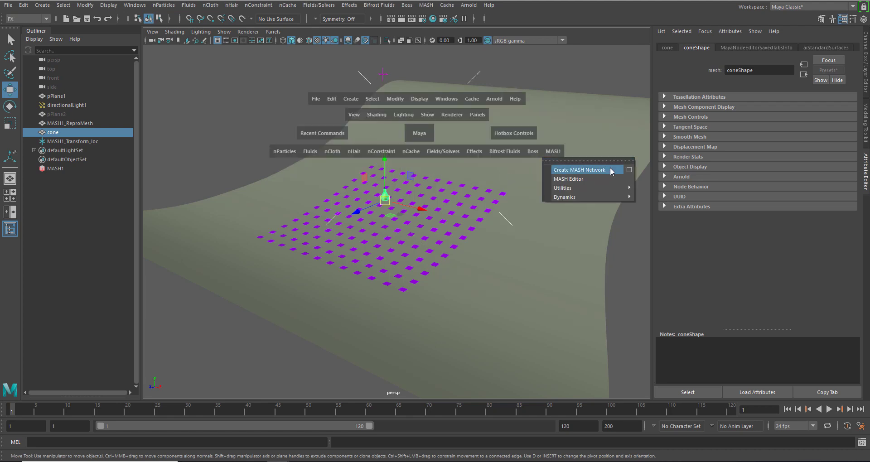
pyautogui.click(629, 170)
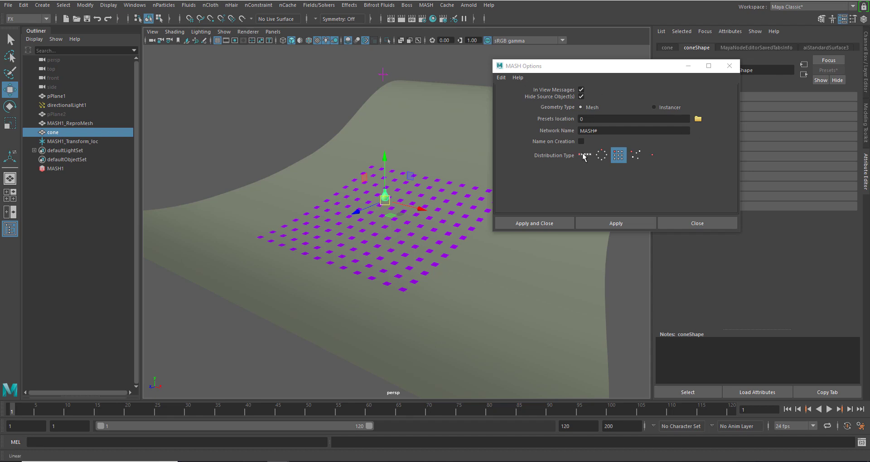
pyautogui.click(534, 224)
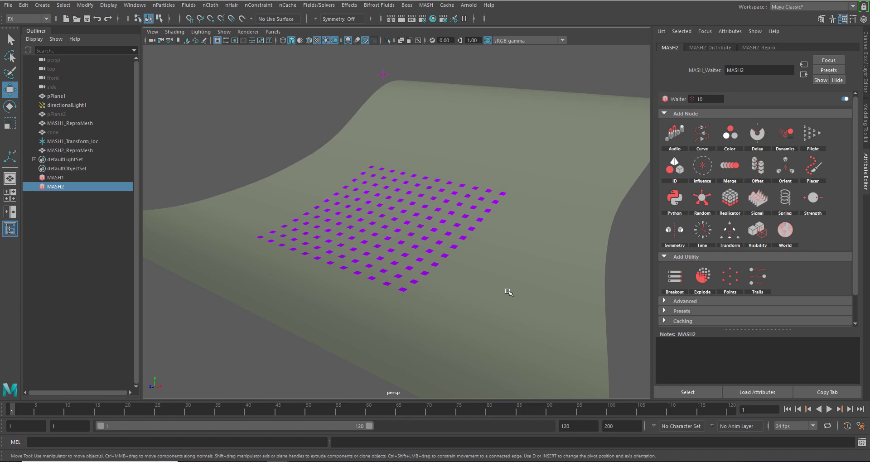
# Step: Change MASH2's distribution type to Mesh and connect MASH1_ReproMesh as its input mesh
pyautogui.click(721, 48)
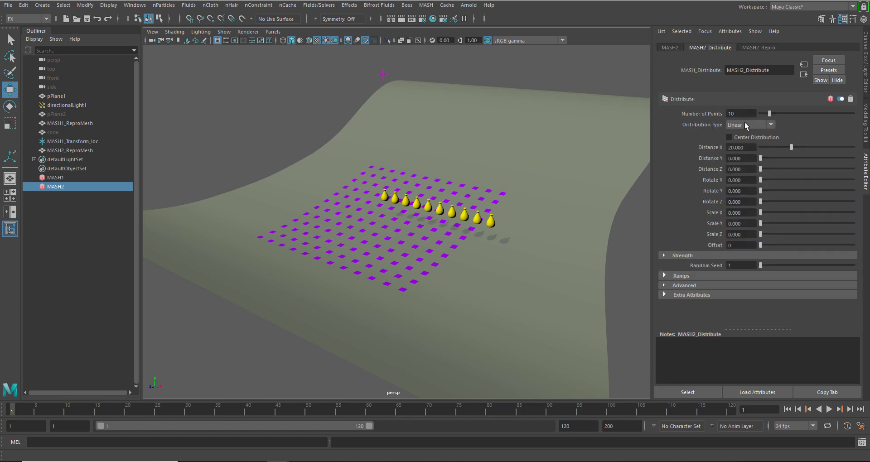
pyautogui.click(748, 125)
pyautogui.click(751, 156)
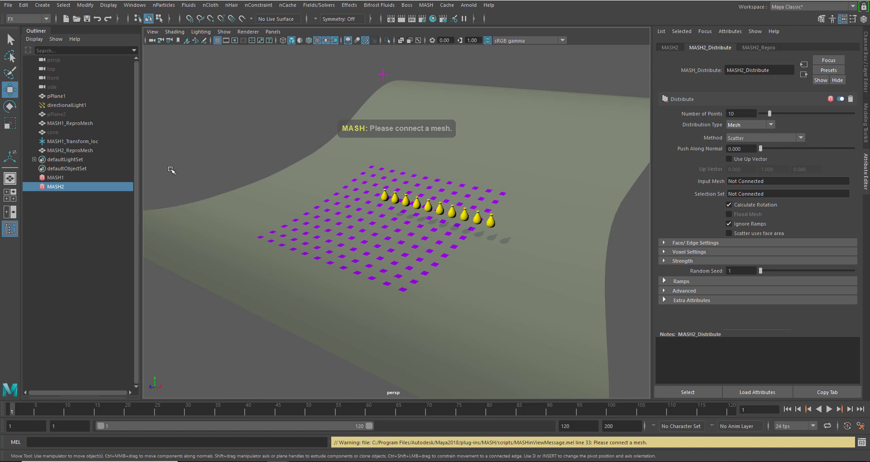
pyautogui.click(319, 228)
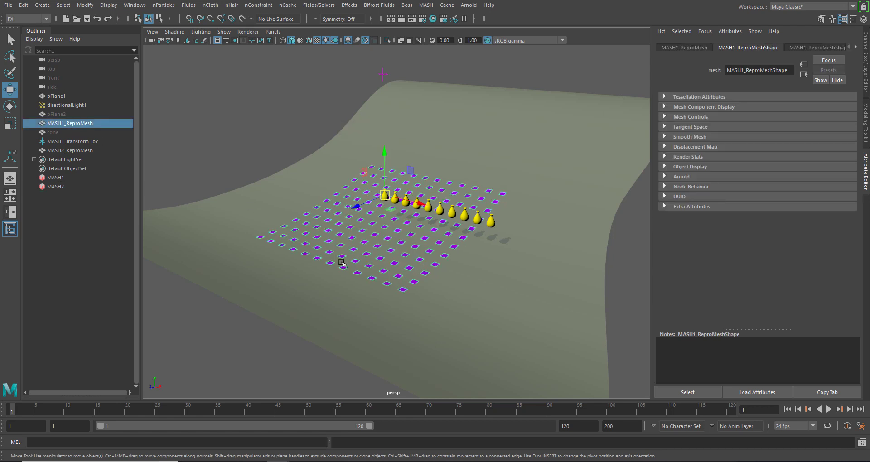
pyautogui.hotkey('ctrl', 'z')
pyautogui.moveTo(744, 178); pyautogui.dragTo(744, 181, button='middle')
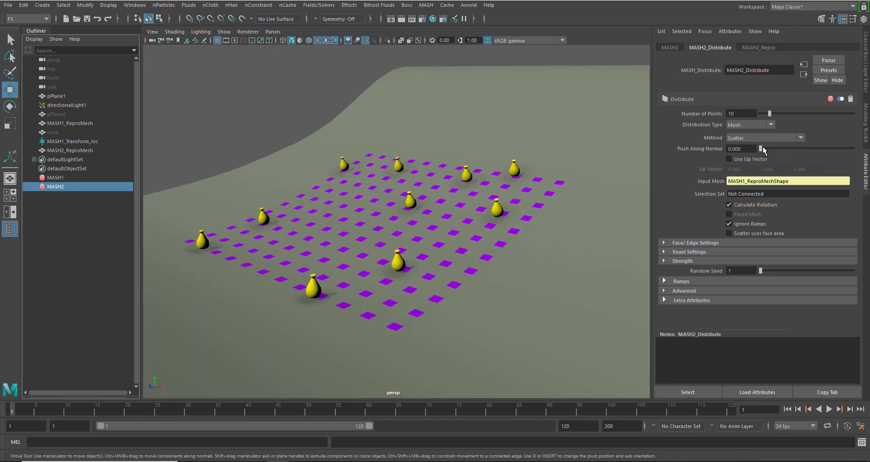
# Step: Set MASH2's mesh distribution method to Random Face Centre and enable Flood Mesh
pyautogui.click(770, 138)
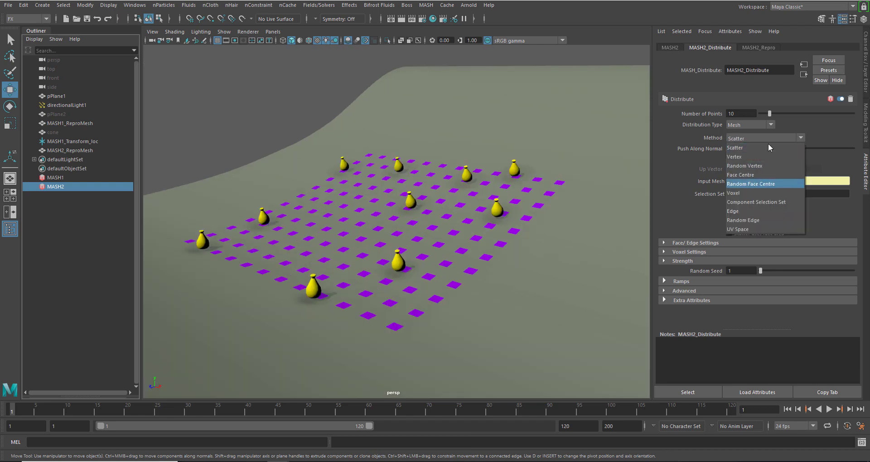
pyautogui.click(764, 184)
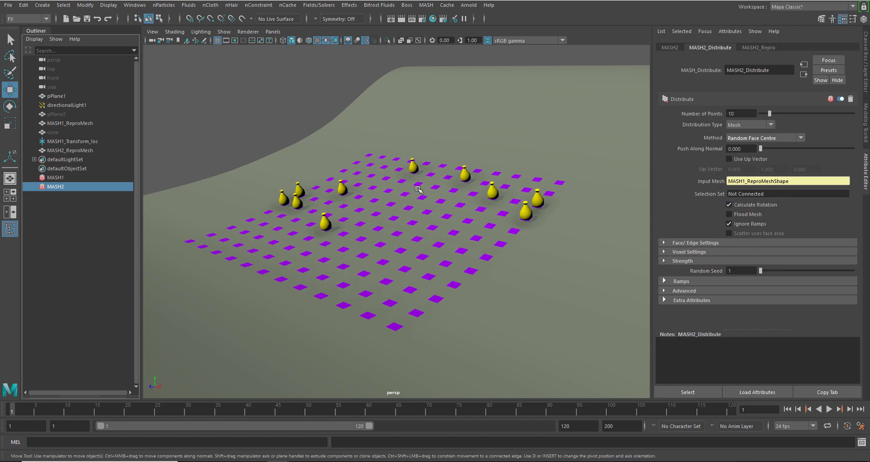
pyautogui.click(744, 215)
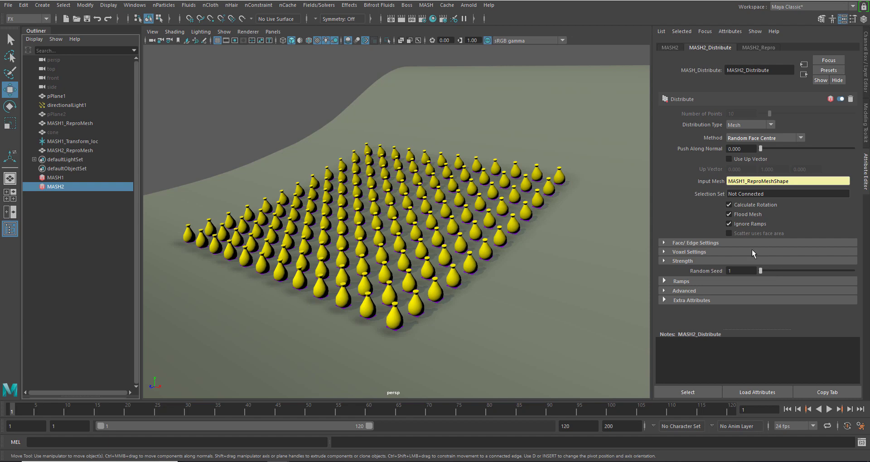
# Step: Add a Random node to MASH1 with Position X 4.762, Position Y 0 and Position Z 5.820
pyautogui.keyDown('alt'); pyautogui.moveTo(533, 214); pyautogui.dragTo(278, 196); pyautogui.keyUp('alt')
pyautogui.click(63, 177)
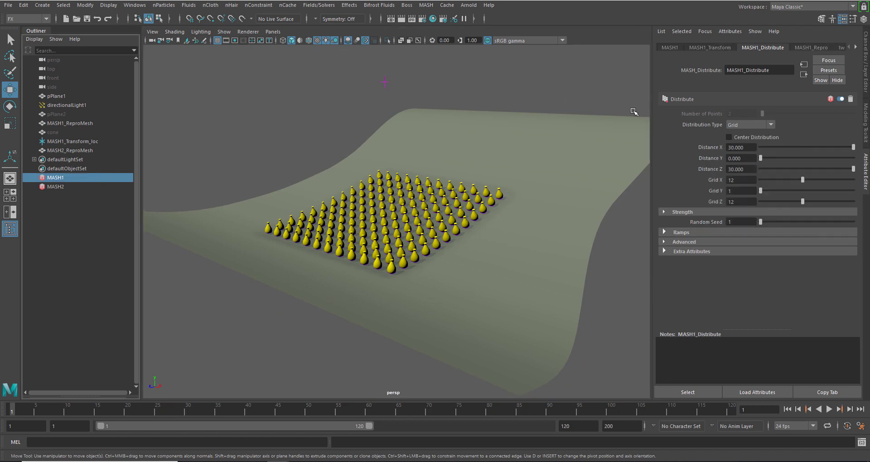
pyautogui.click(670, 48)
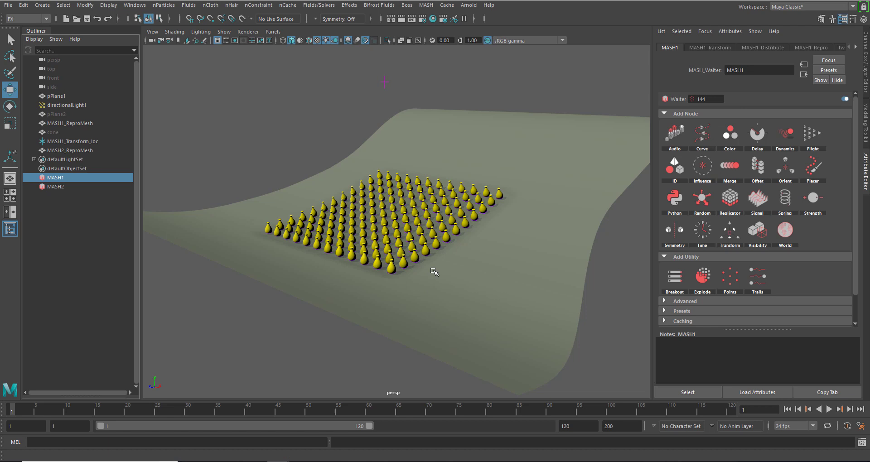
pyautogui.click(699, 201)
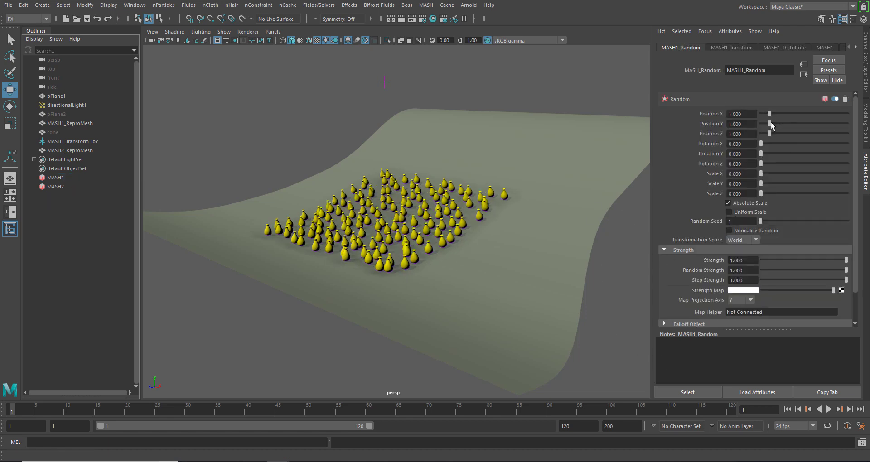
pyautogui.moveTo(769, 114); pyautogui.dragTo(811, 133)
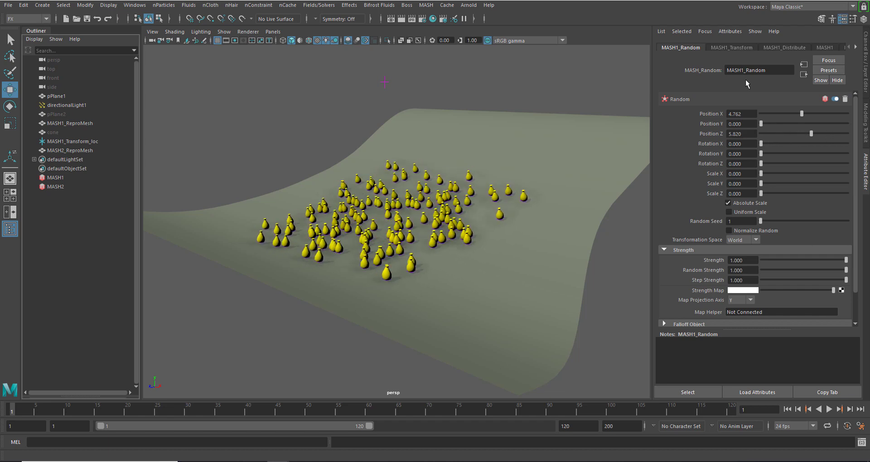
# Step: Set Grid X and Grid Z of MASH1's grid distribution to 20 each
pyautogui.click(768, 47)
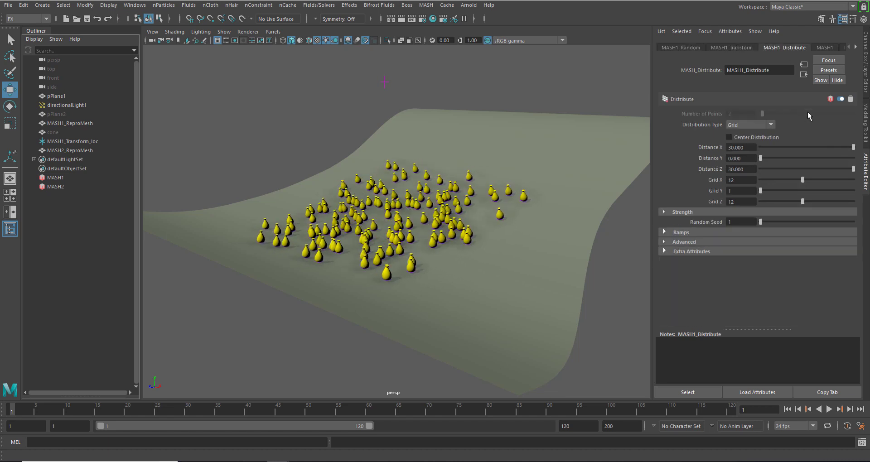
pyautogui.click(765, 126)
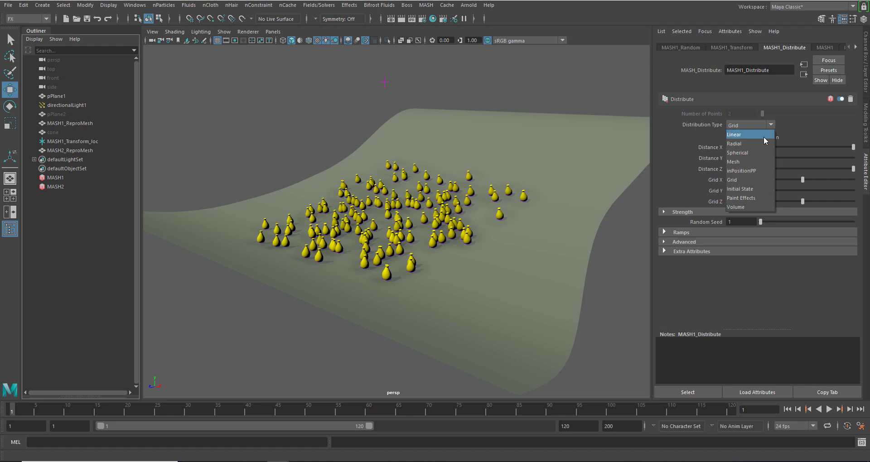
pyautogui.click(814, 126)
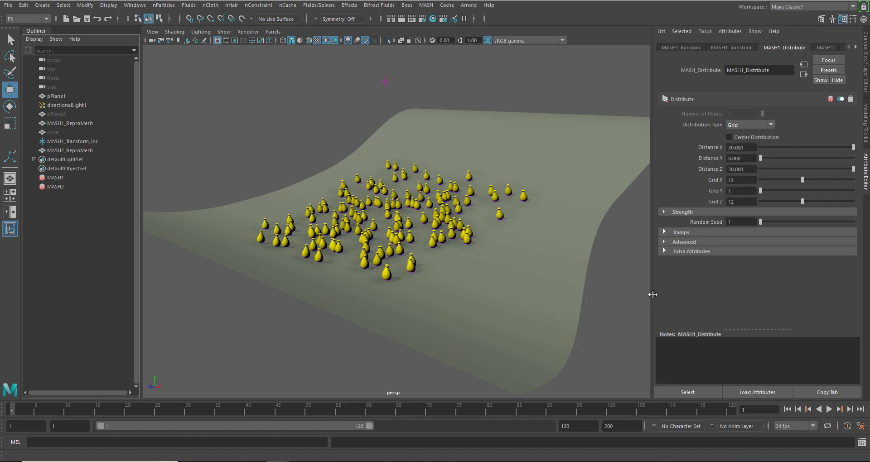
pyautogui.moveTo(802, 180); pyautogui.dragTo(834, 201)
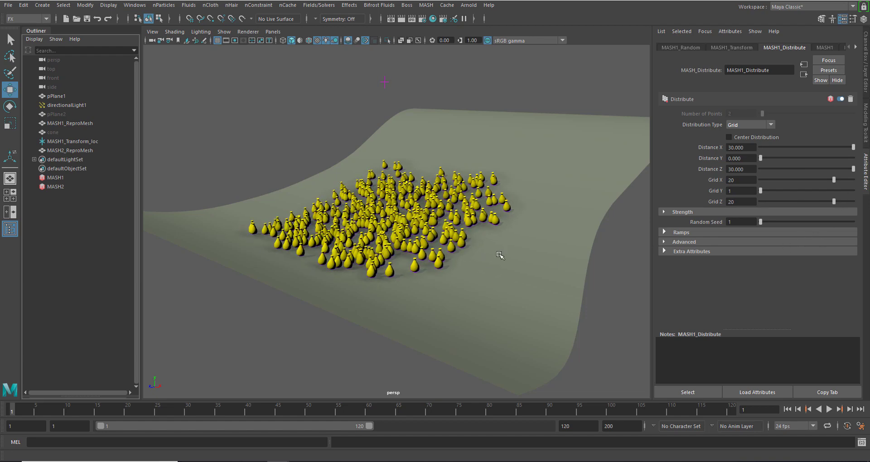
# Step: Examine the scattered cones on the curved plane from several angles, selecting MASH1 and the MASH1_Transform_loc locator
pyautogui.keyDown('alt'); pyautogui.moveTo(500, 255); pyautogui.dragTo(258, 199); pyautogui.keyUp('alt')
pyautogui.click(64, 178)
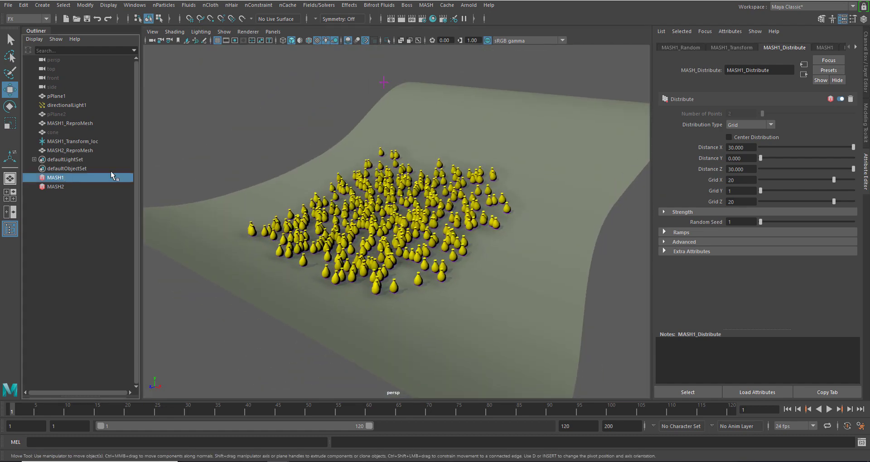
pyautogui.keyDown('alt'); pyautogui.moveTo(640, 244); pyautogui.dragTo(477, 206); pyautogui.keyUp('alt')
pyautogui.keyDown('alt'); pyautogui.moveTo(478, 206); pyautogui.dragTo(584, 244, button='right'); pyautogui.keyUp('alt')
pyautogui.keyDown('alt'); pyautogui.moveTo(585, 245); pyautogui.dragTo(566, 233); pyautogui.keyUp('alt')
pyautogui.keyDown('alt'); pyautogui.moveTo(546, 254); pyautogui.dragTo(509, 233, button='right'); pyautogui.keyUp('alt')
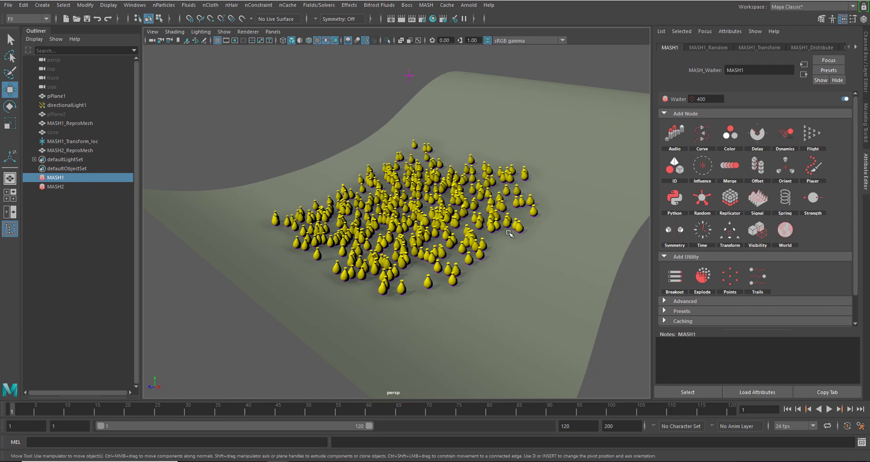
pyautogui.click(409, 76)
pyautogui.keyDown('alt'); pyautogui.moveTo(556, 116); pyautogui.dragTo(545, 186, button='right'); pyautogui.keyUp('alt')
pyautogui.keyDown('alt'); pyautogui.moveTo(546, 186); pyautogui.dragTo(432, 176); pyautogui.keyUp('alt')
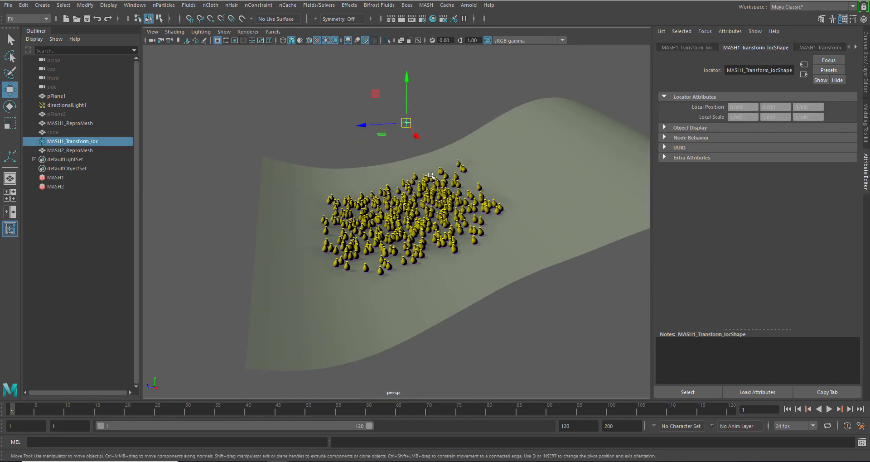
pyautogui.keyDown('shift'); pyautogui.moveTo(474, 183); pyautogui.dragTo(571, 194, button='middle'); pyautogui.keyUp('shift')
pyautogui.keyDown('alt'); pyautogui.moveTo(521, 190); pyautogui.dragTo(553, 168); pyautogui.keyUp('alt')
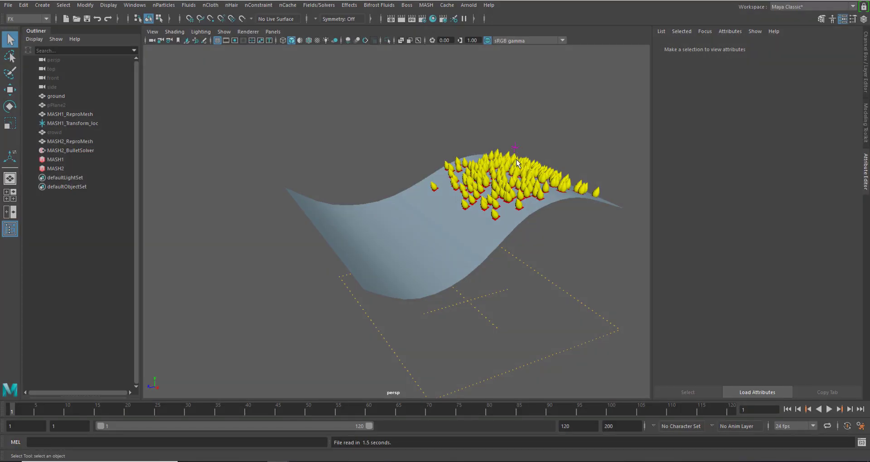
# Step: Select the MASH1_Transform_loc locator in the Bullet dynamics scene and preview its animation
pyautogui.click(515, 145)
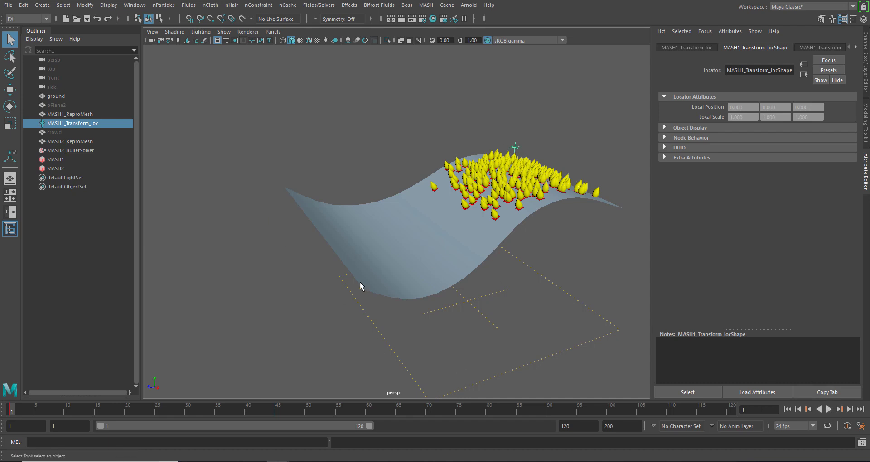
pyautogui.click(829, 409)
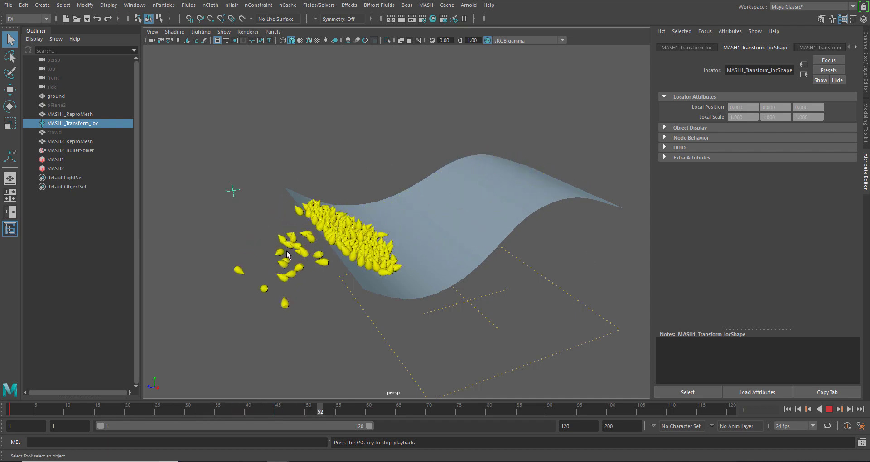
pyautogui.click(829, 410)
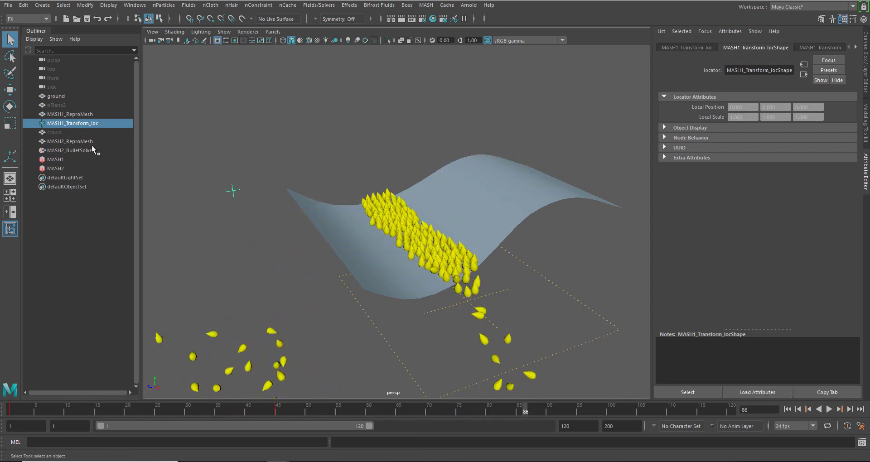
# Step: Review the MASH Bias strengths of MASH2_Dynamics while replaying the simulation from the first frame, and return to the start
pyautogui.click(55, 168)
pyautogui.click(709, 47)
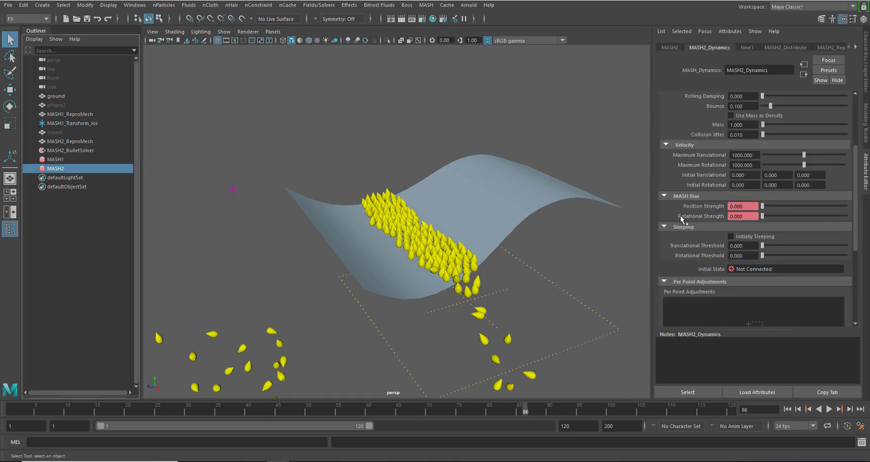
pyautogui.click(787, 409)
pyautogui.click(829, 410)
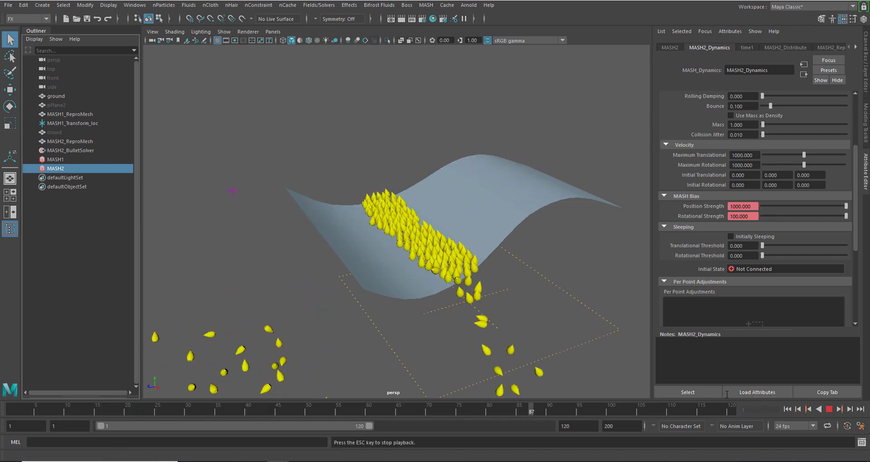
pyautogui.click(829, 409)
pyautogui.click(788, 409)
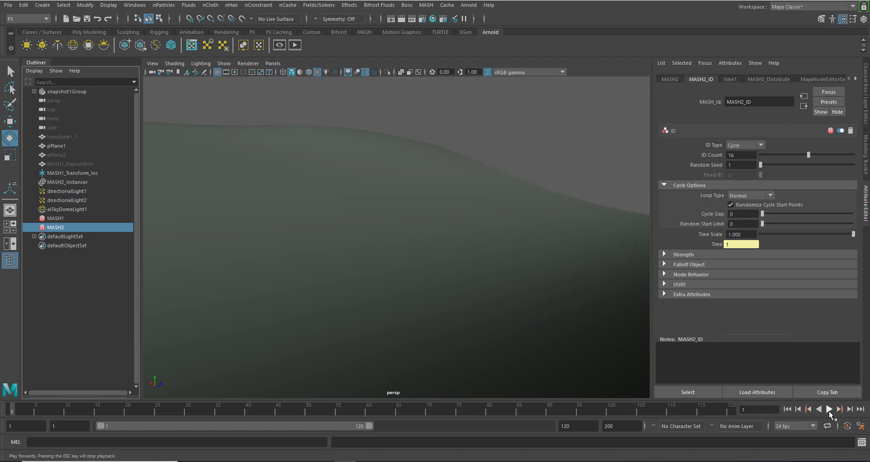
# Step: Play the animation of the instanced running crowd over the terrain
pyautogui.click(828, 410)
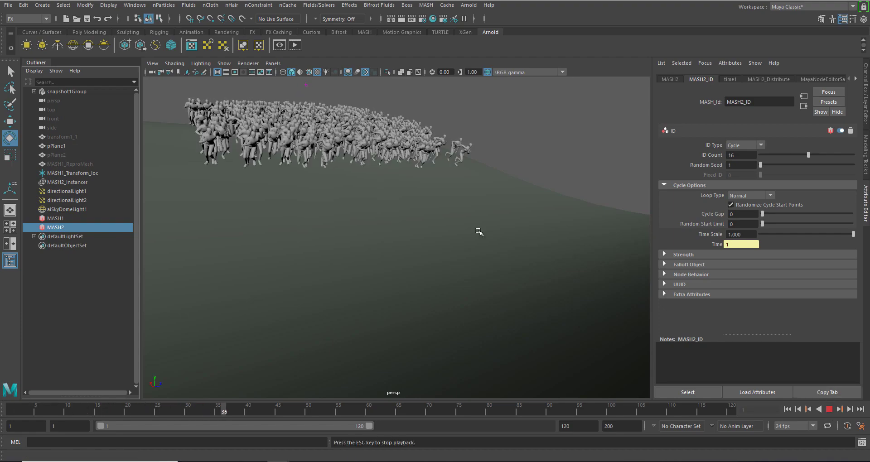